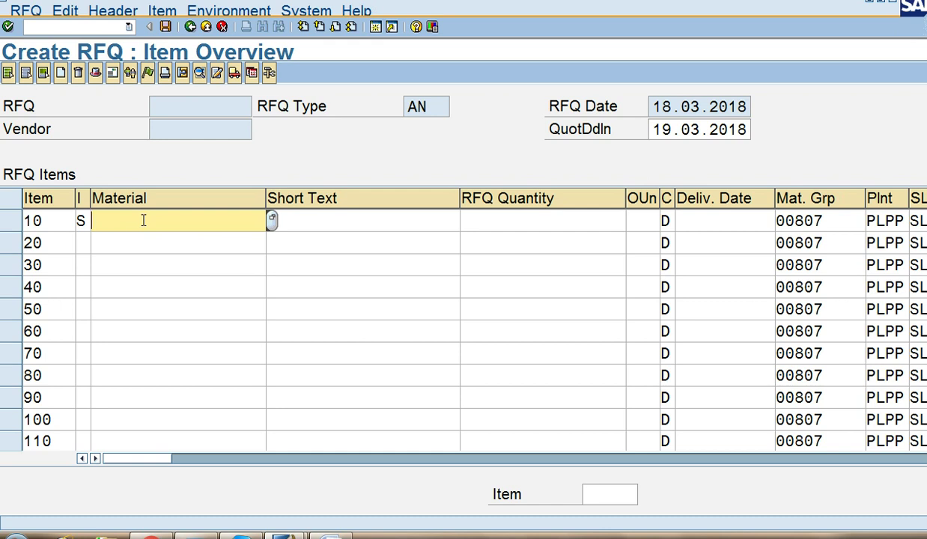
Enter material 2237 for RFQ item 10
type("2")
key("Down")
key("Return")
key("Tab")
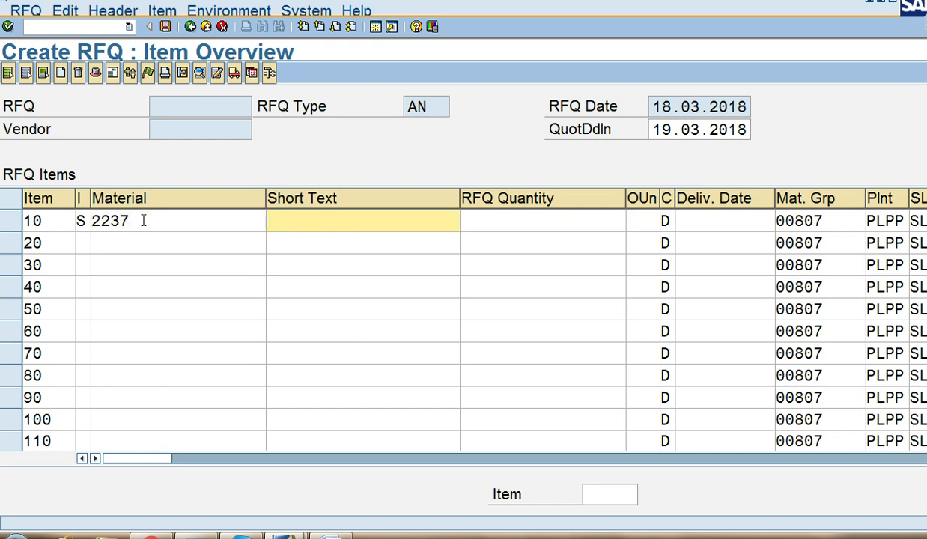
Set the short text of item 10 to "Empty Bottle 600ML"
type("e")
key("BackSpace")
type("EMPTY")
key("BackSpace")
key("BackSpace")
key("BackSpace")
key("BackSpace")
type("mpty")
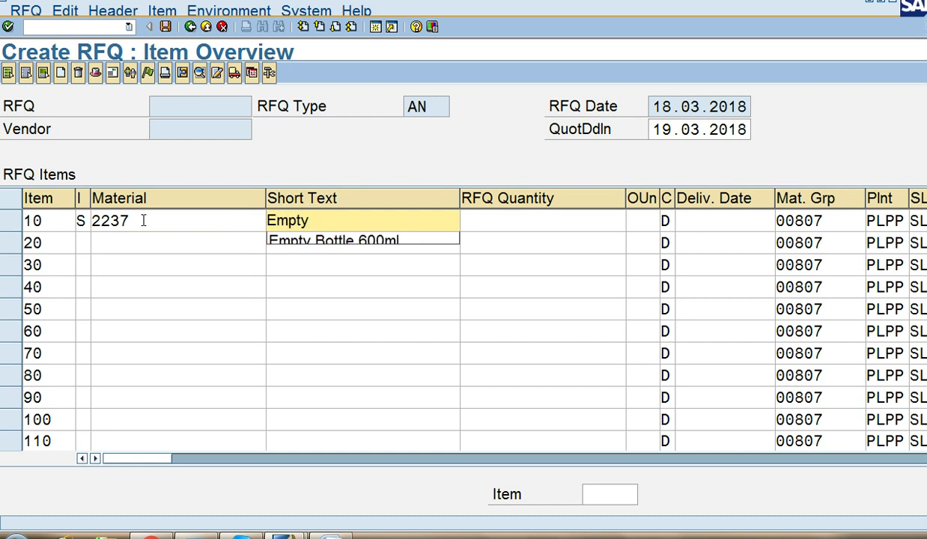
type(" Bottle 600ML")
key("Tab")
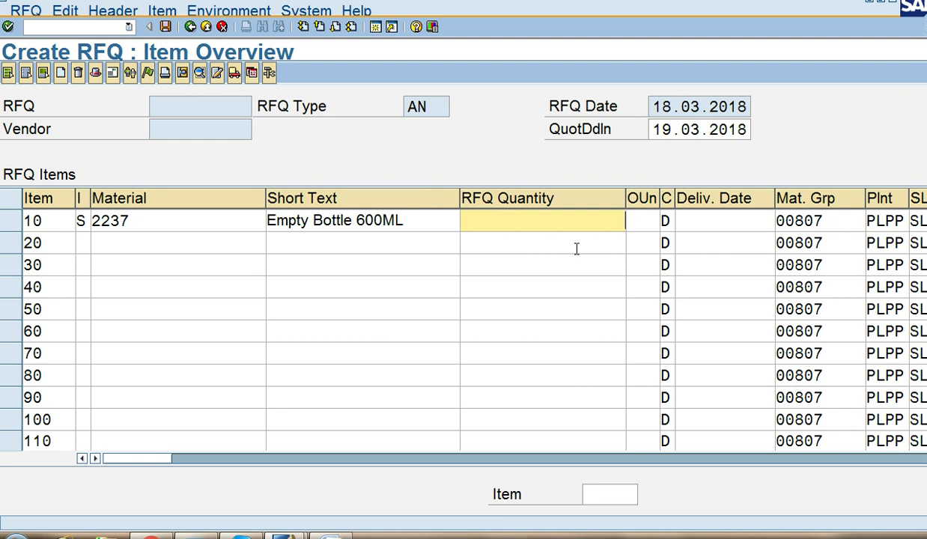
Set the RFQ quantity of item 10 to 10 with the order unit BAG
type("10")
key("Tab")
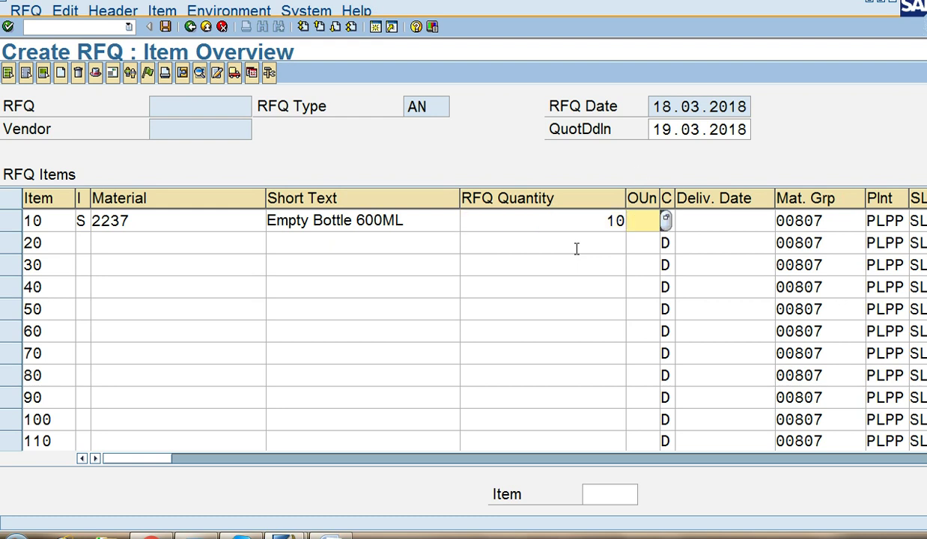
type("BAG")
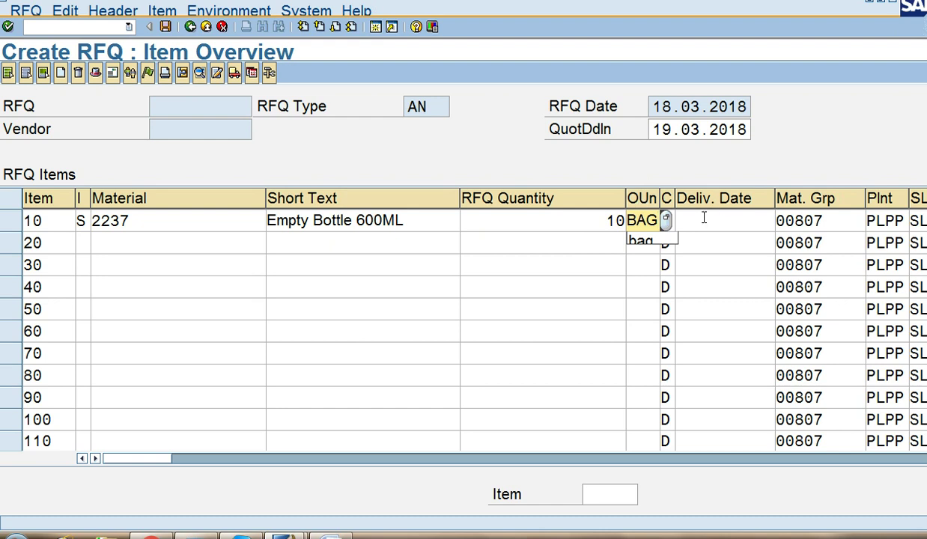
Set the delivery date of item 10 to 20.03.2018 and open the item's delivery address
left_click(704, 218)
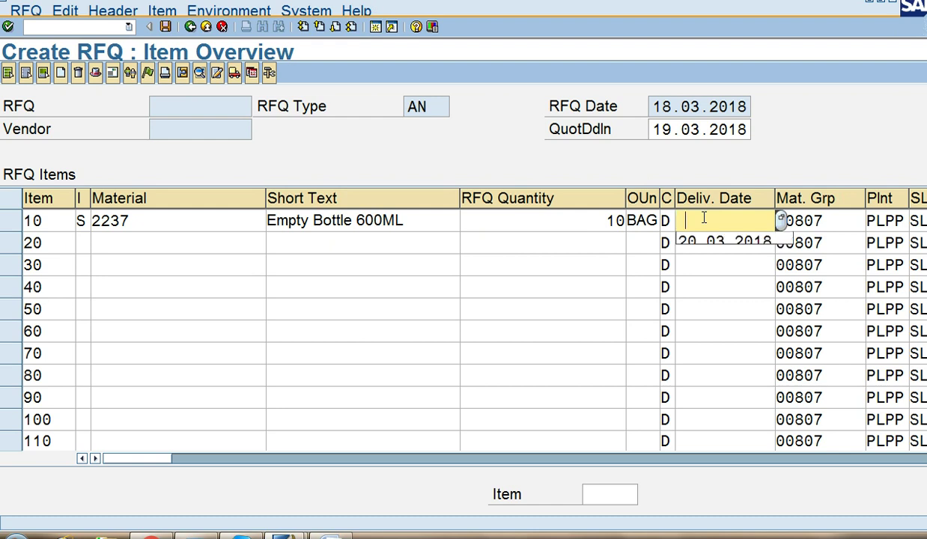
key("Down")
key("Return")
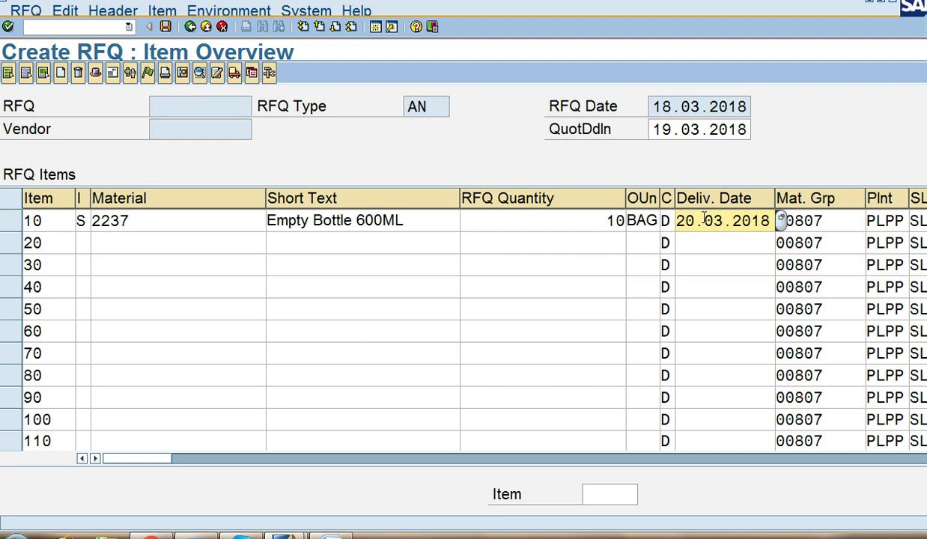
double_click(704, 219)
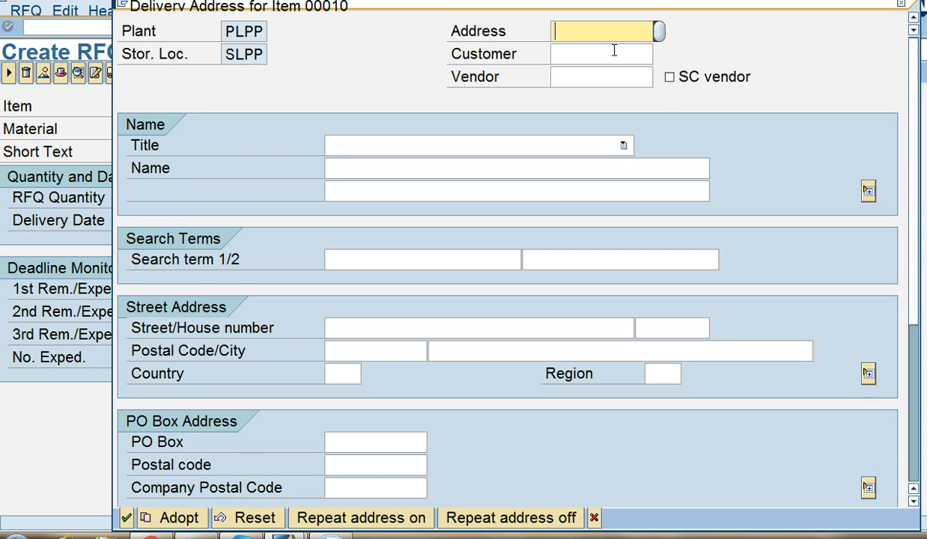
type("korangi ")
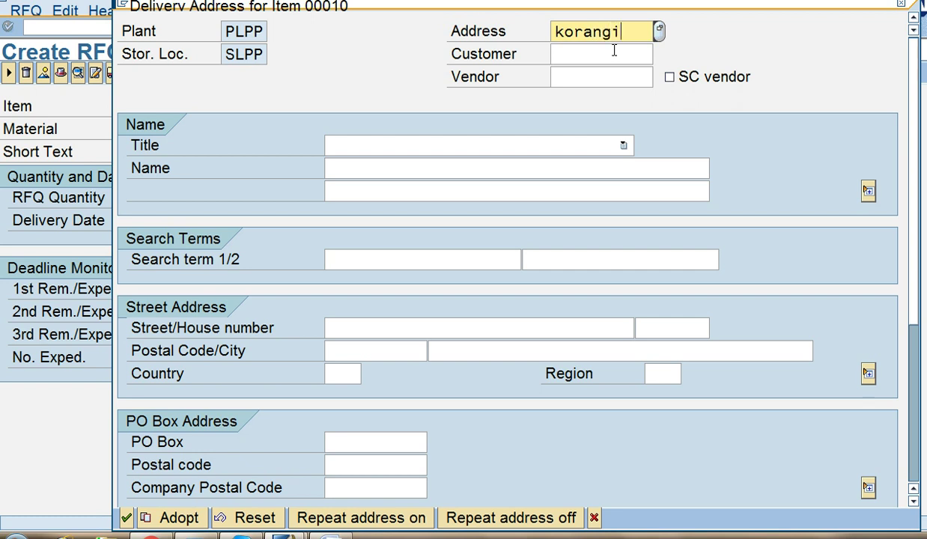
type("To")
key("BackSpace")
key("BackSpace")
key("BackSpace")
key("BackSpace")
key("BackSpace")
key("BackSpace")
key("BackSpace")
key("BackSpace")
key("BackSpace")
key("BackSpace")
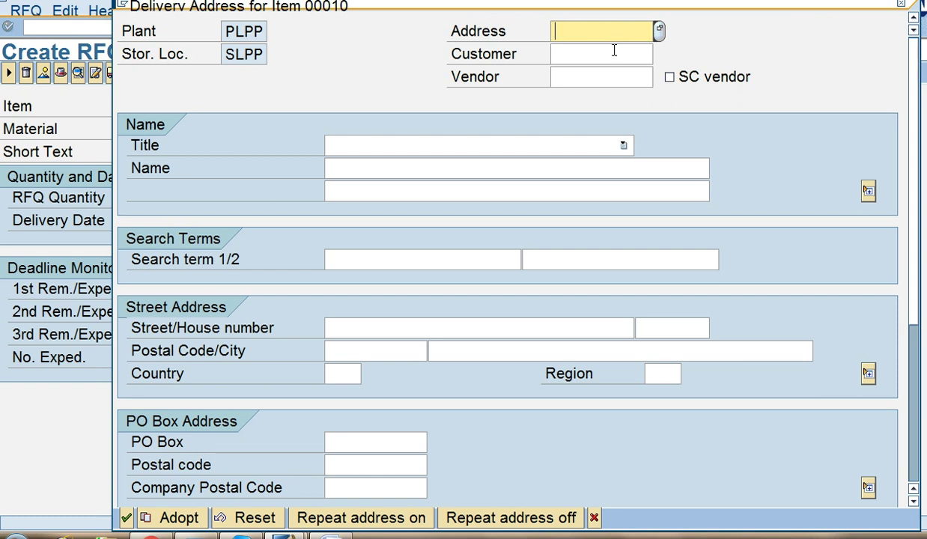
left_click(659, 31)
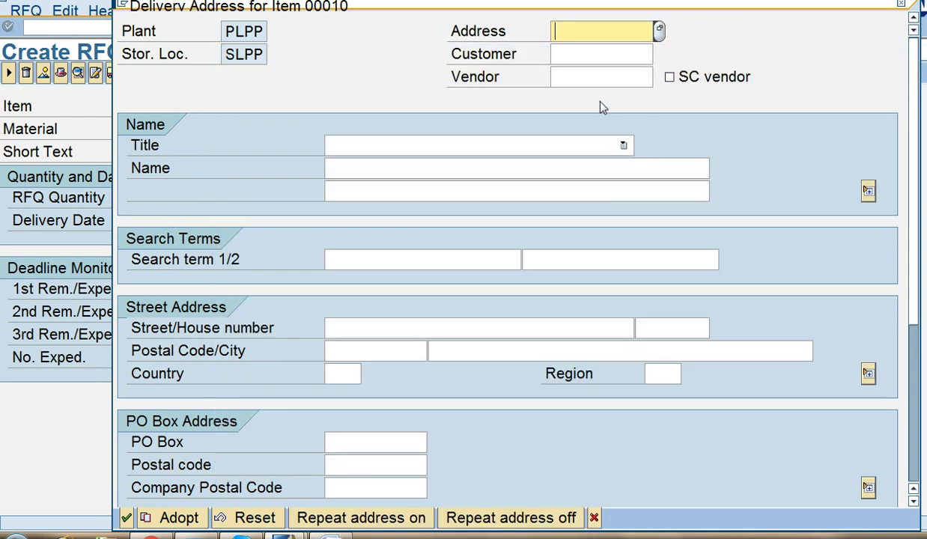
left_click(585, 78)
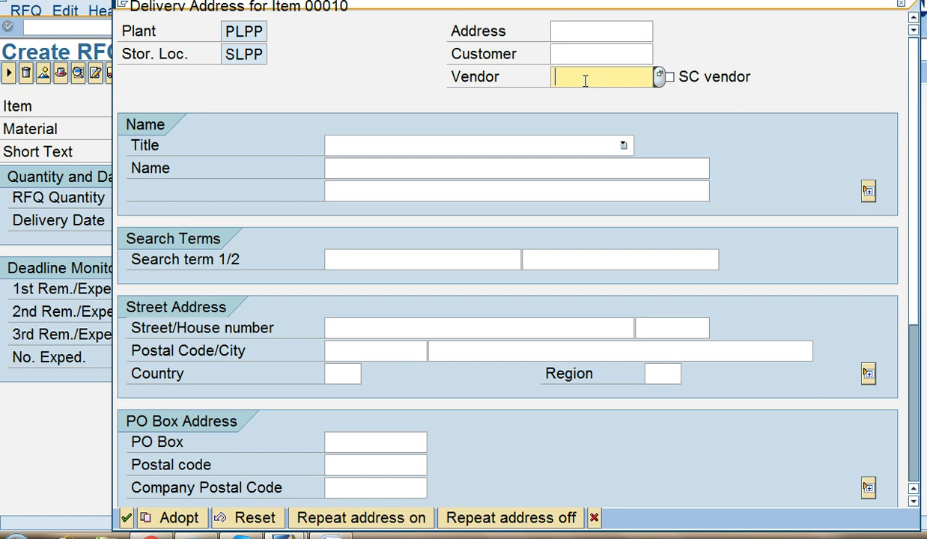
Enter kpk as the delivery address code and fill in the vendor number
left_click(590, 34)
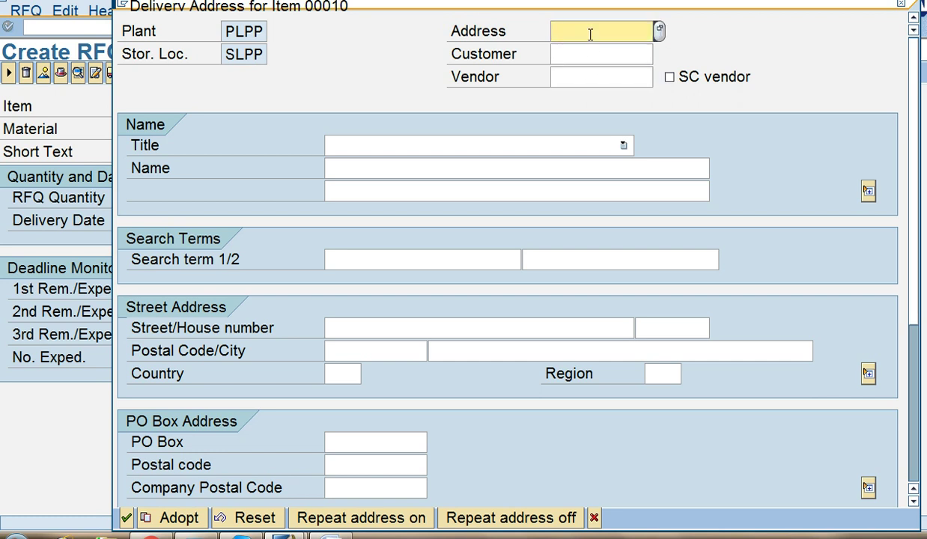
type("kpk")
left_click(581, 77)
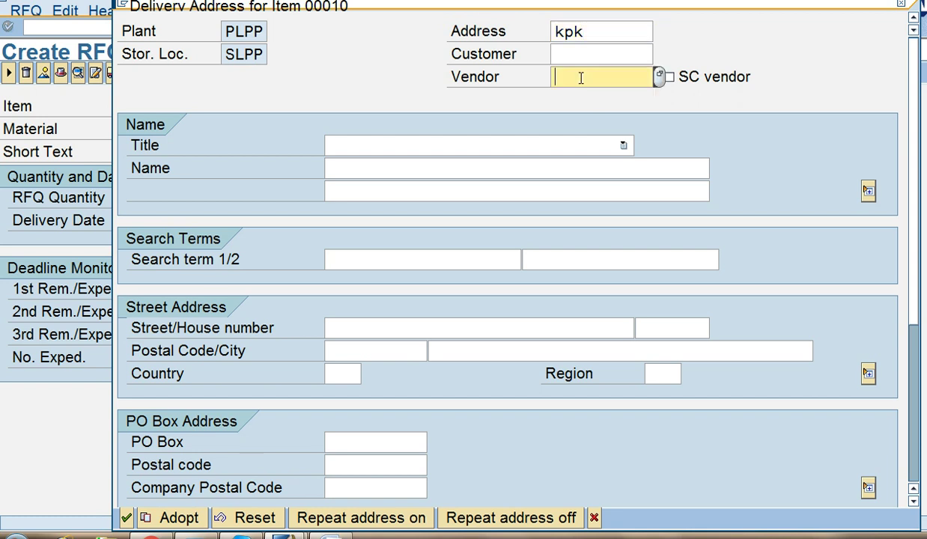
type("8")
key("Down")
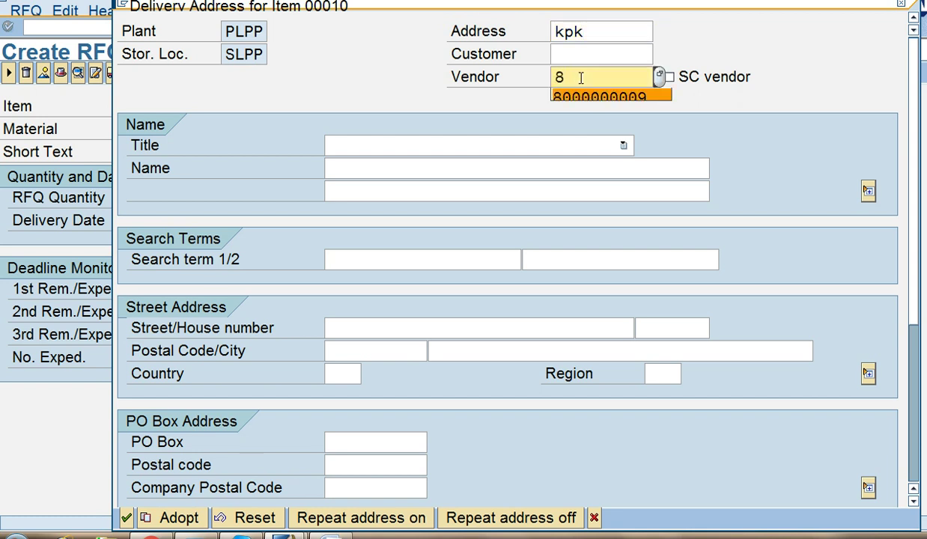
key("Return")
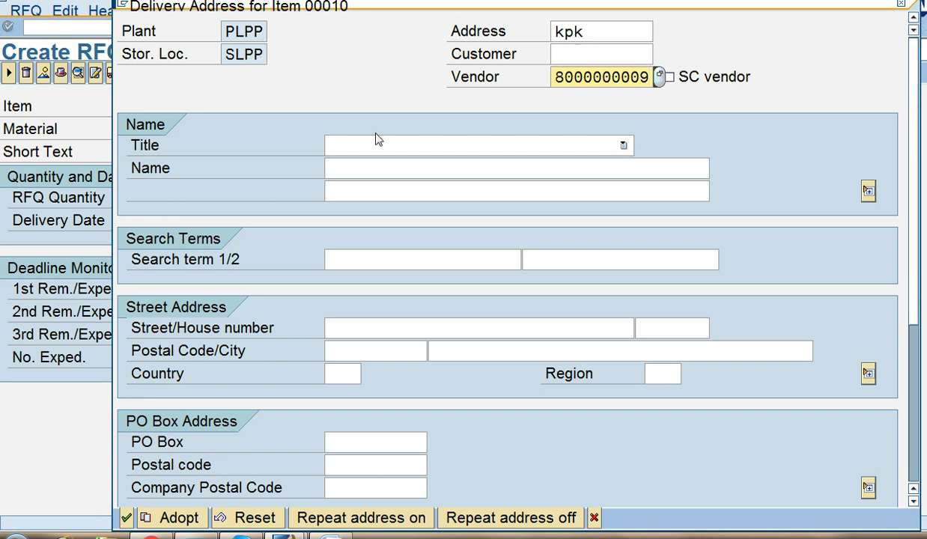
Set the delivery address title to Company and the name to Pepsi Enterprise
left_click(440, 147)
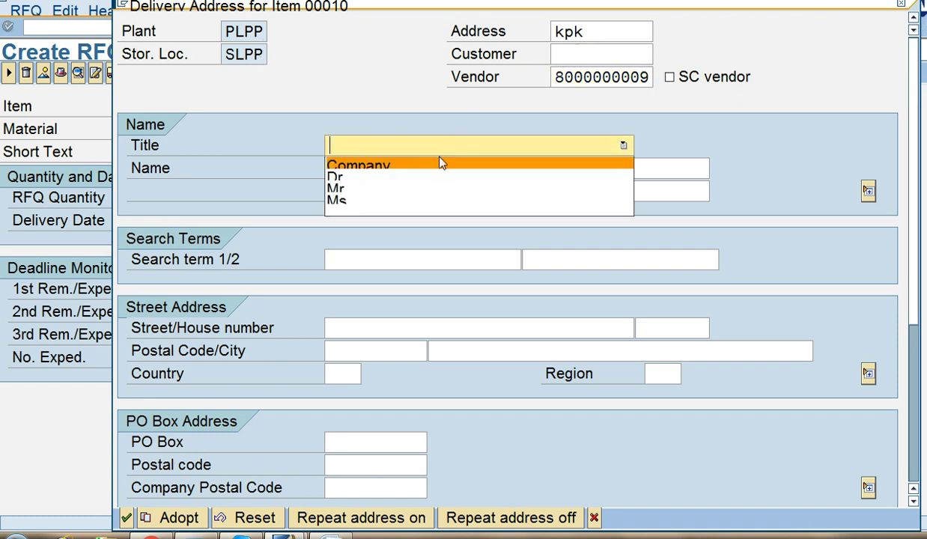
left_click(433, 167)
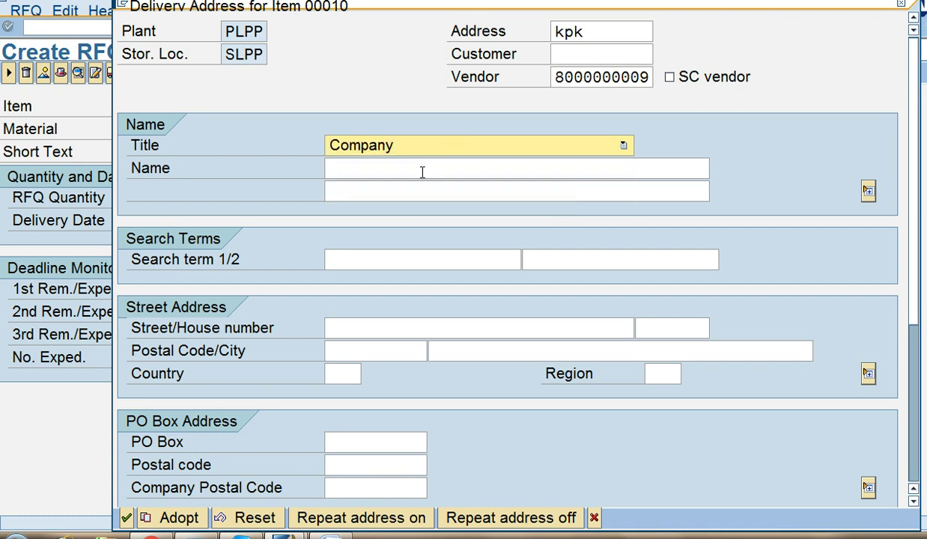
left_click(422, 172)
type("p")
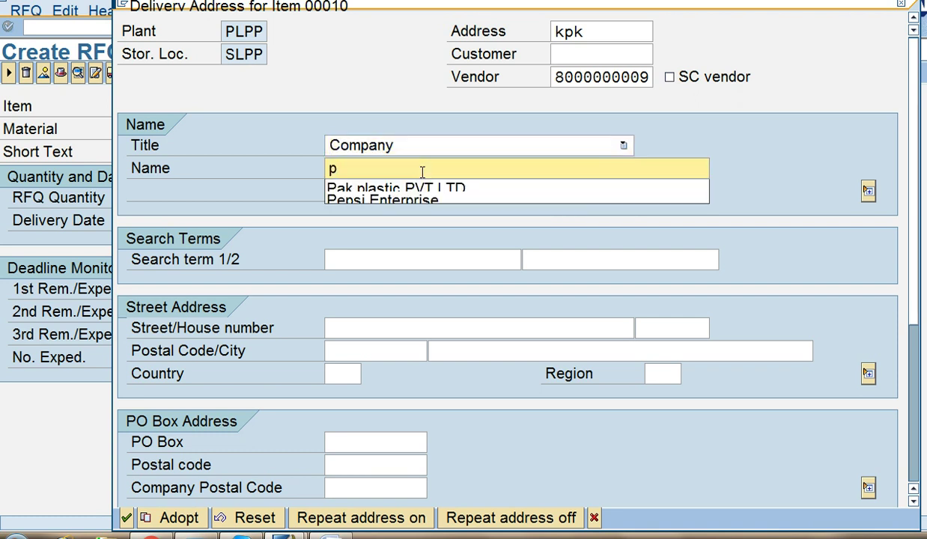
key("Down")
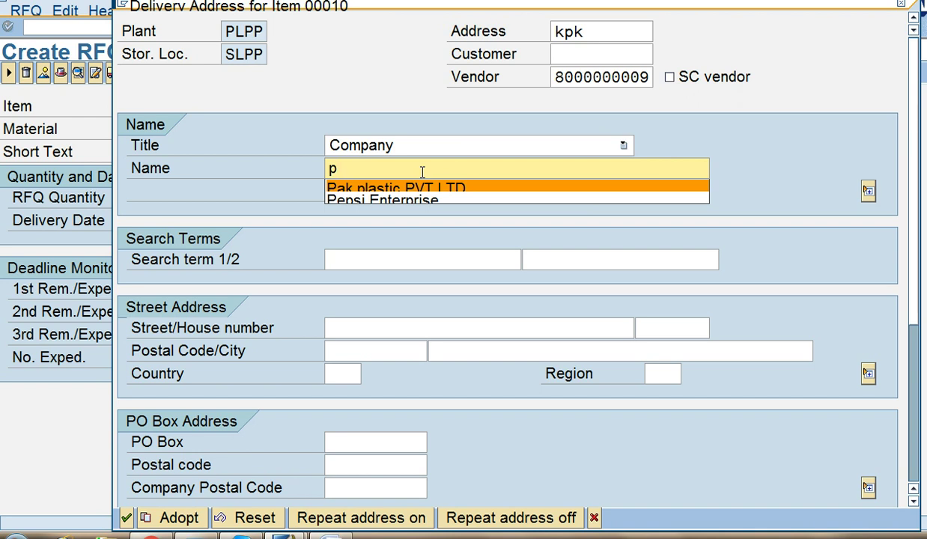
key("Down")
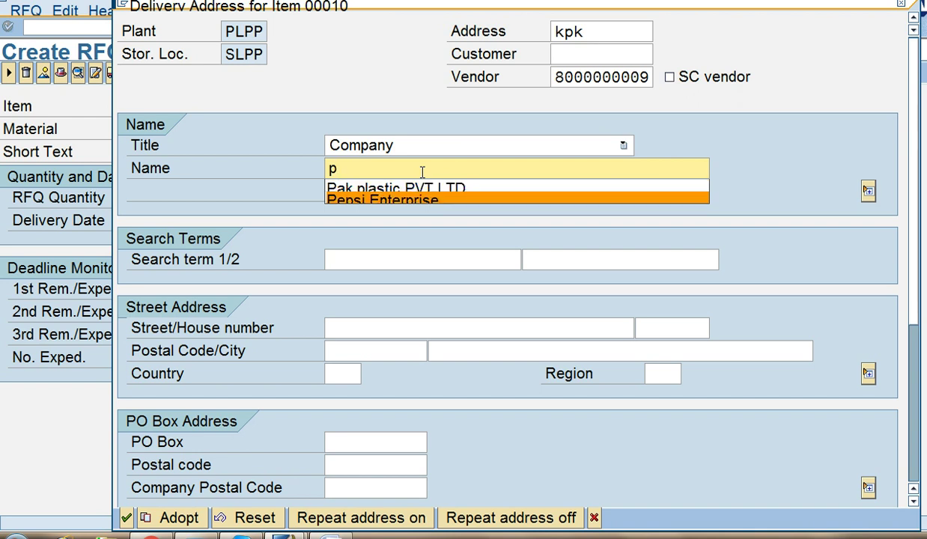
key("Return")
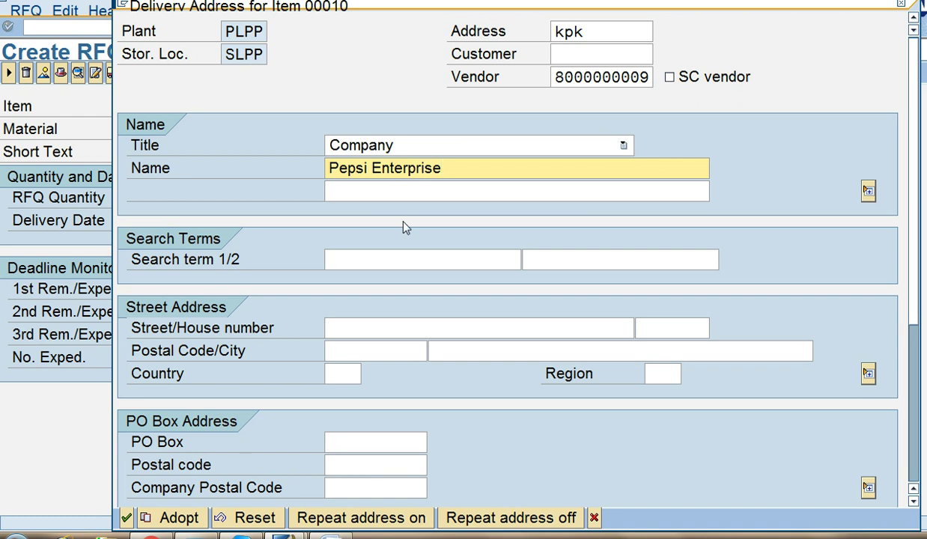
Set the first search term of the delivery address to manufacturing
left_click(394, 259)
key("Return")
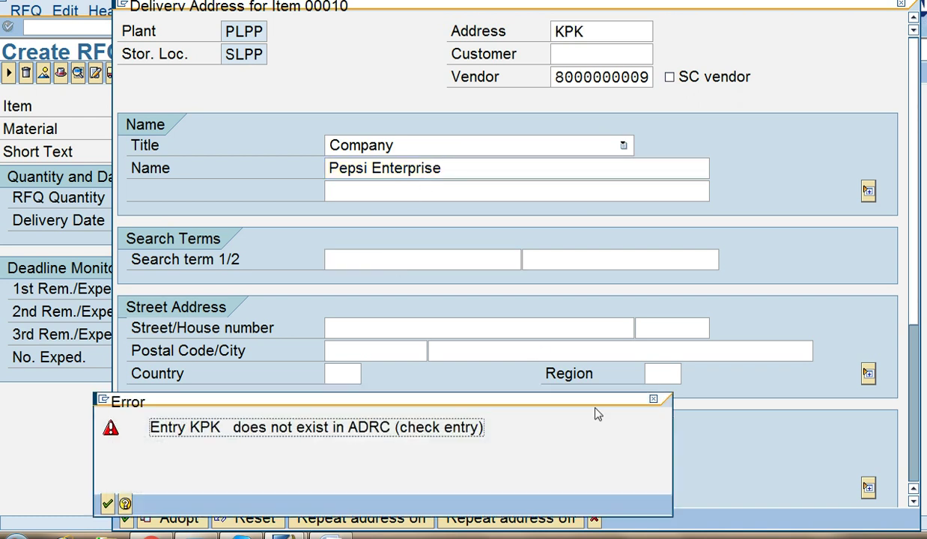
left_click(653, 403)
left_click(407, 256)
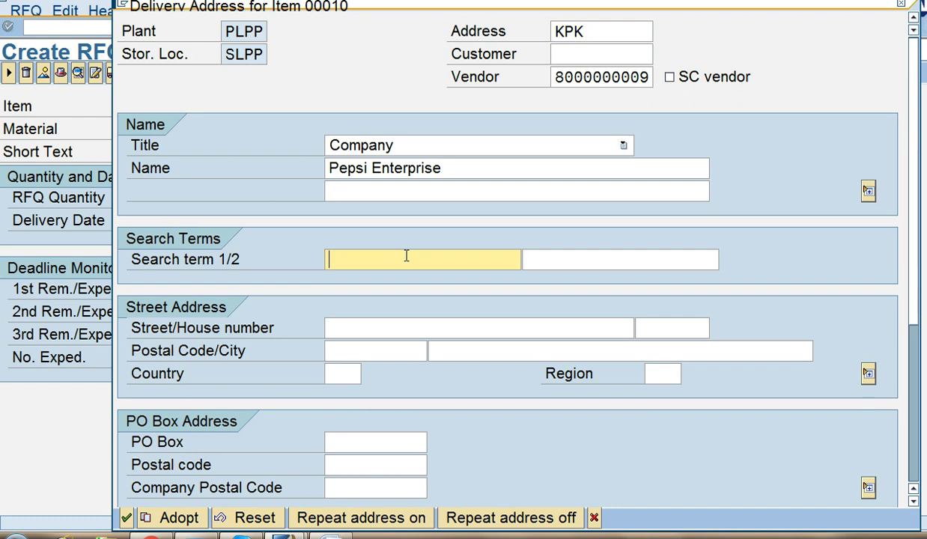
key("Down")
key("Return")
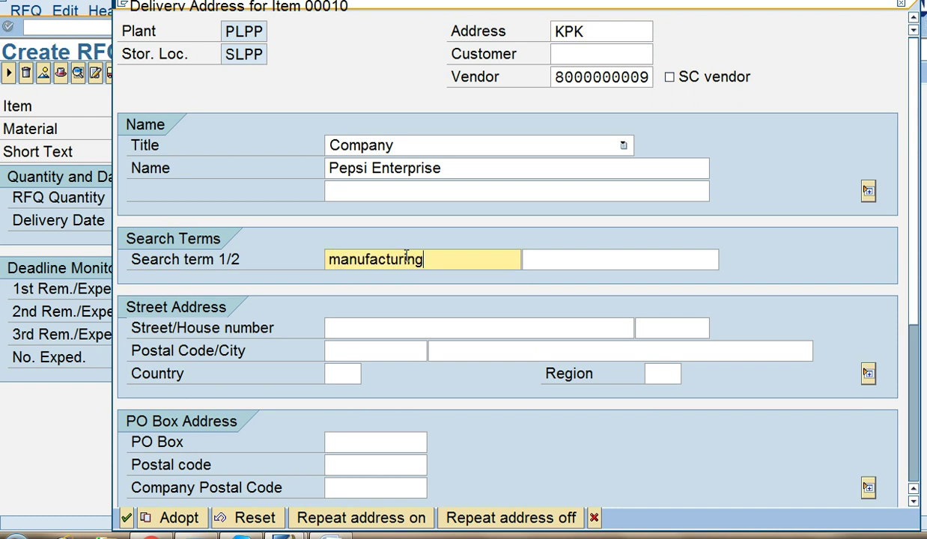
Set the country of the street address to pk
left_click(337, 378)
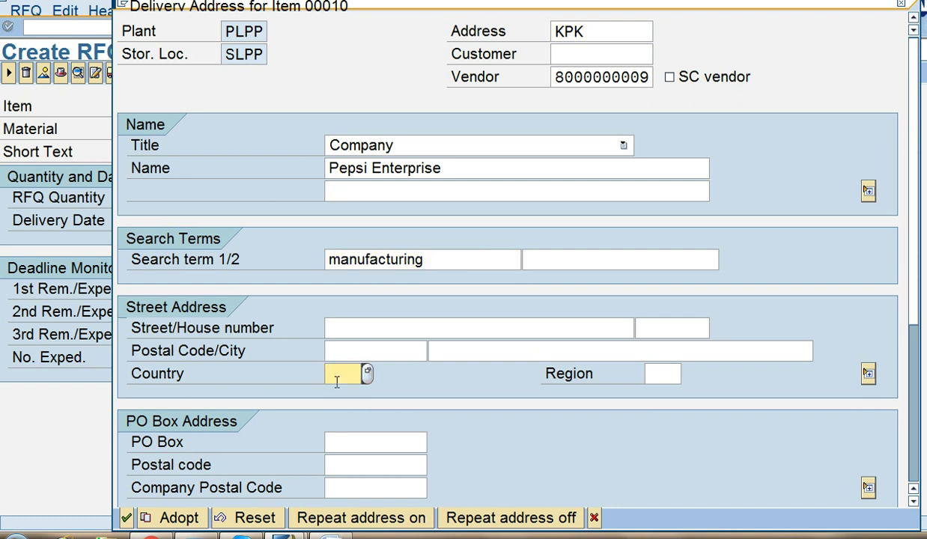
type("p")
key("Down")
key("Return")
Set the city of the street address to krachi and fill in its postal code
scroll(920, 268, "down", 2)
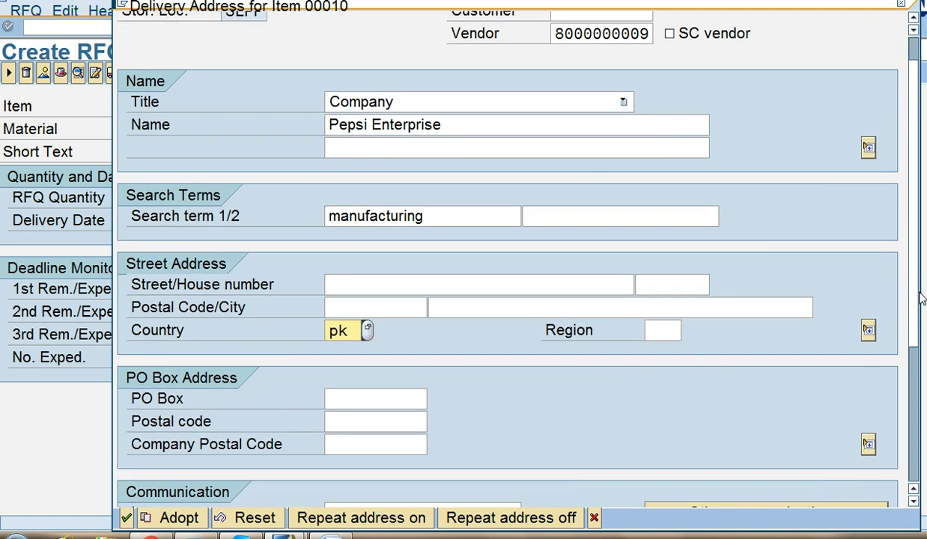
left_click(508, 271)
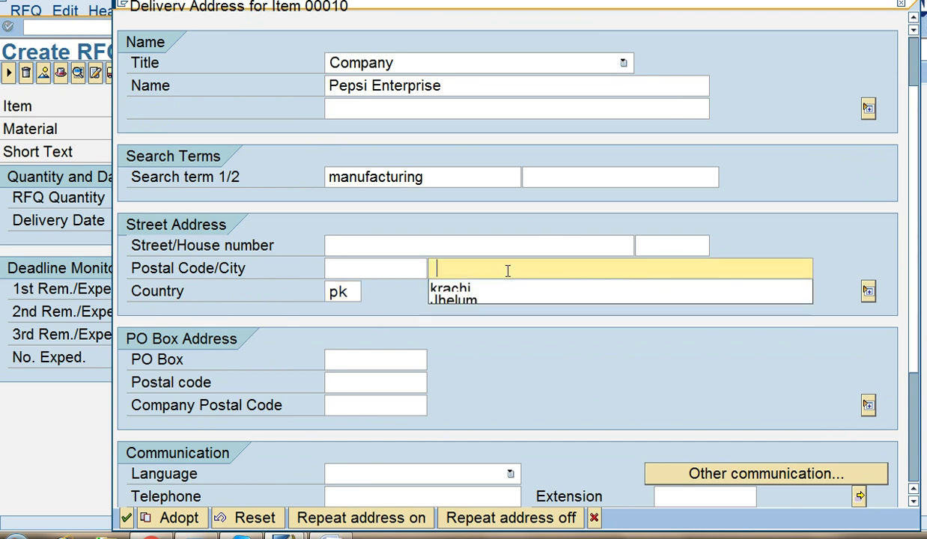
key("Down")
key("Return")
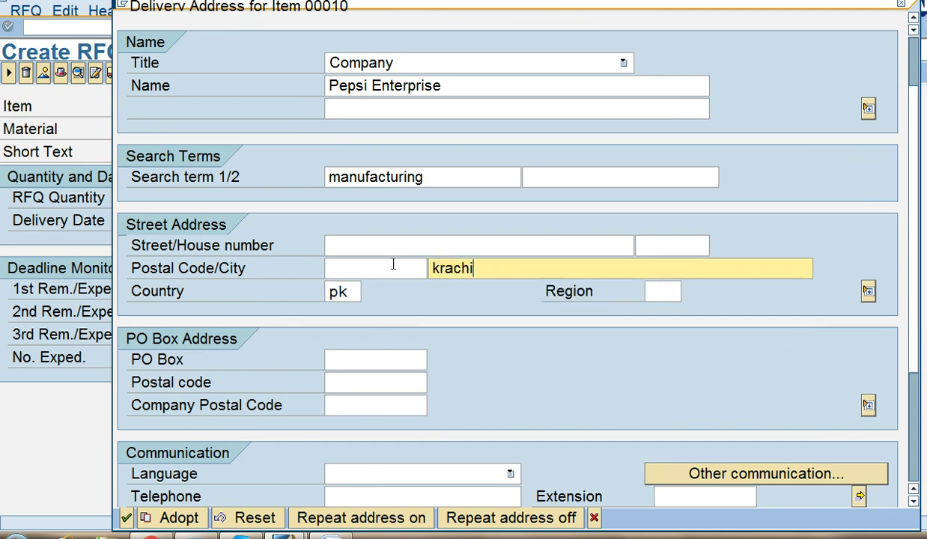
left_click(393, 264)
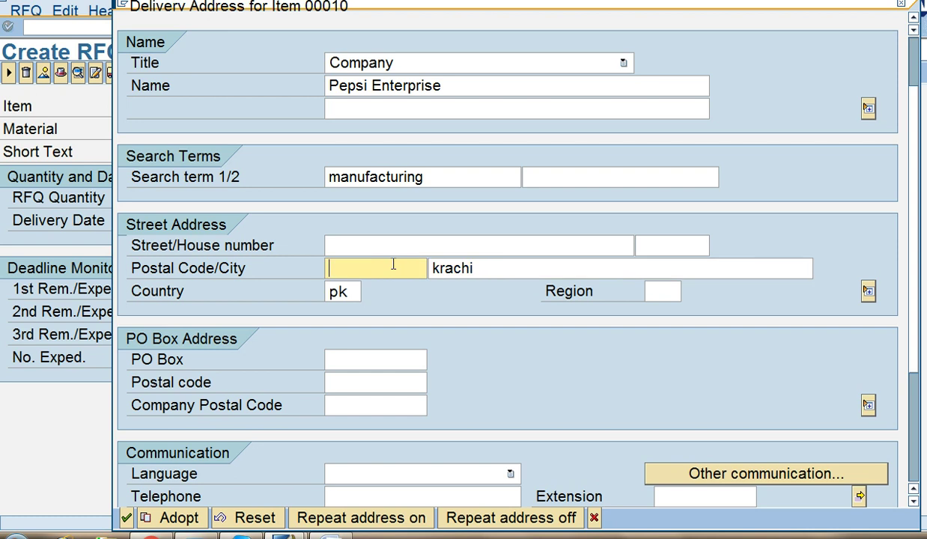
type("1")
key("Down")
key("Return")
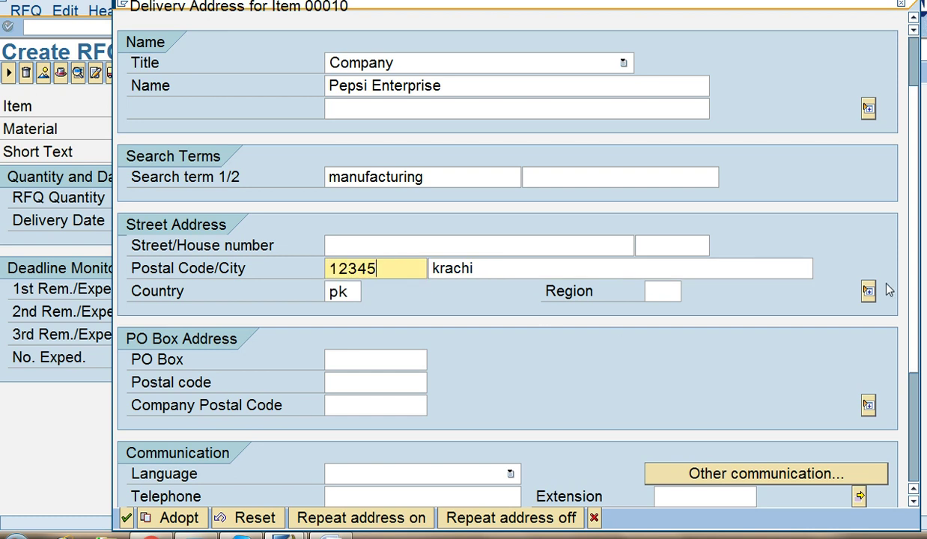
Confirm the delivery address entries to load the vendor's data, and review the street, PO box and communication details
scroll(917, 273, "down", 3)
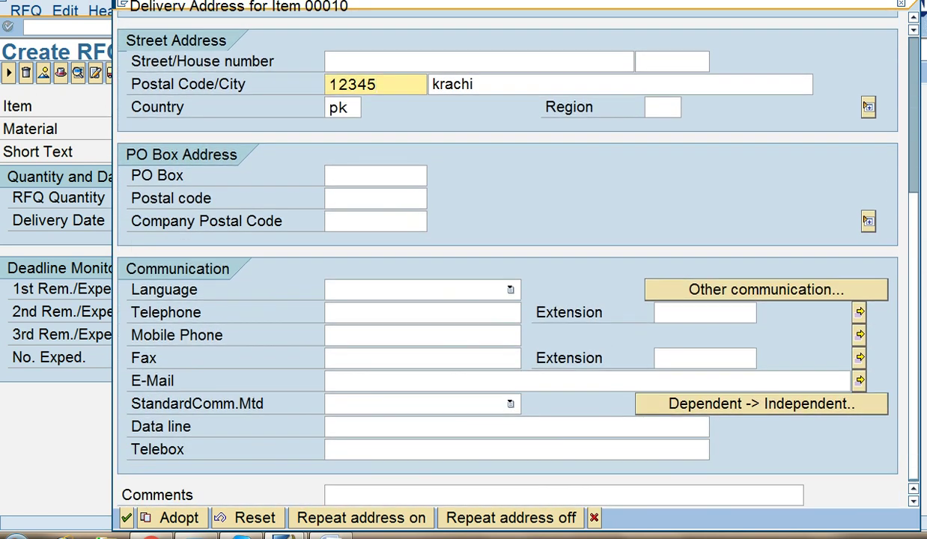
scroll(910, 165, "up", 5)
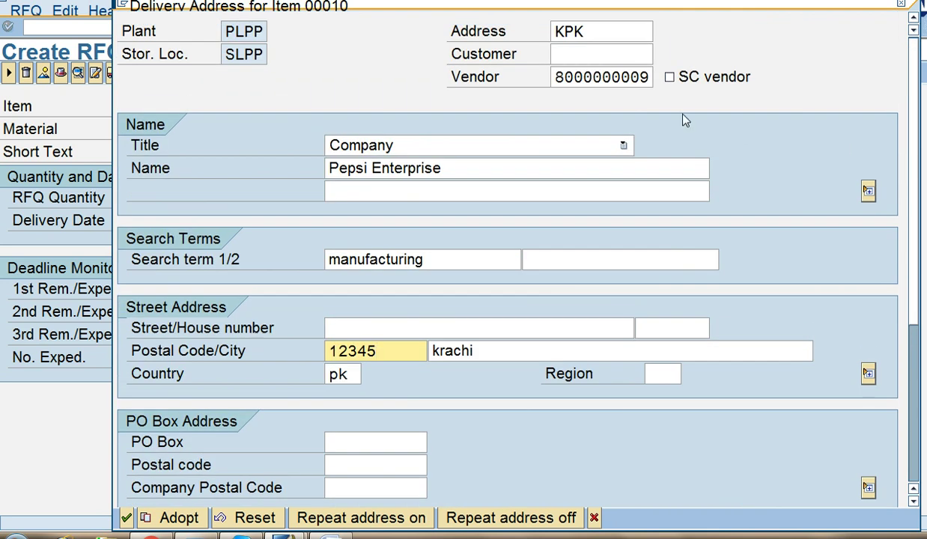
key("Return")
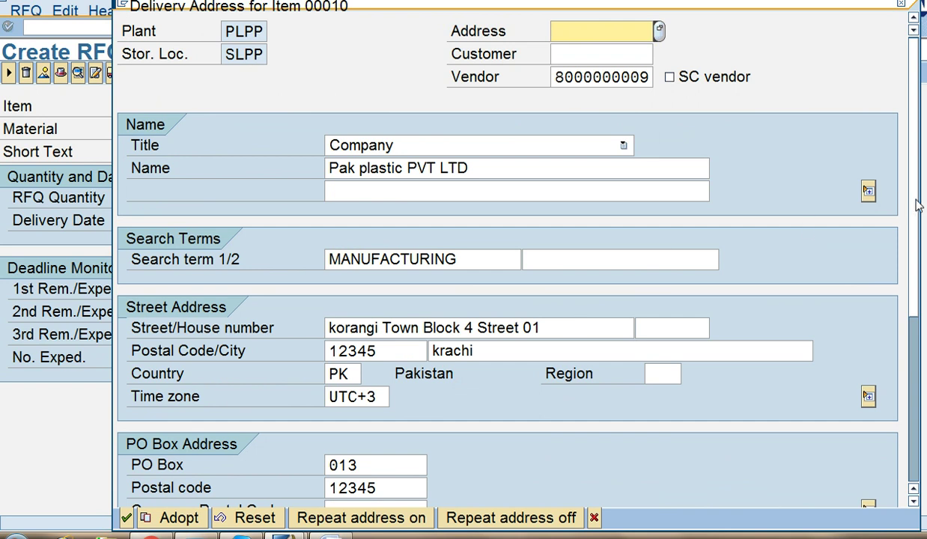
scroll(916, 240, "down", 3)
scroll(921, 276, "down", 2)
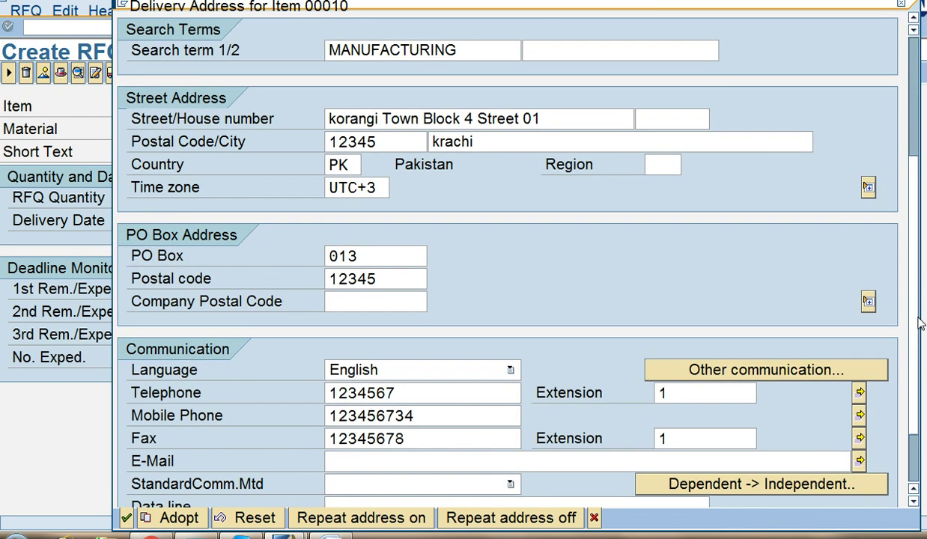
Check the completed delivery address of item 00010, from name to communication details, and accept it
scroll(919, 285, "up", 3)
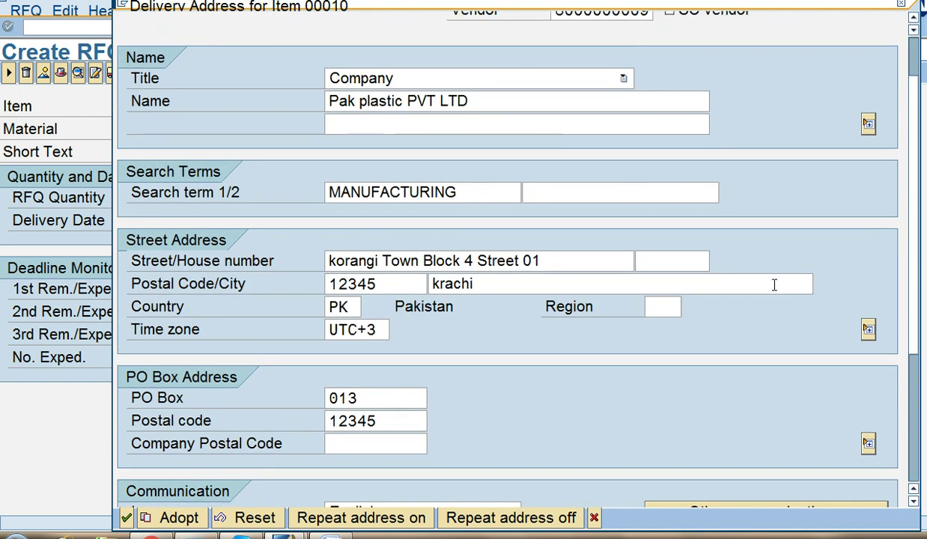
scroll(915, 234, "up", 1)
scroll(916, 234, "up", 2)
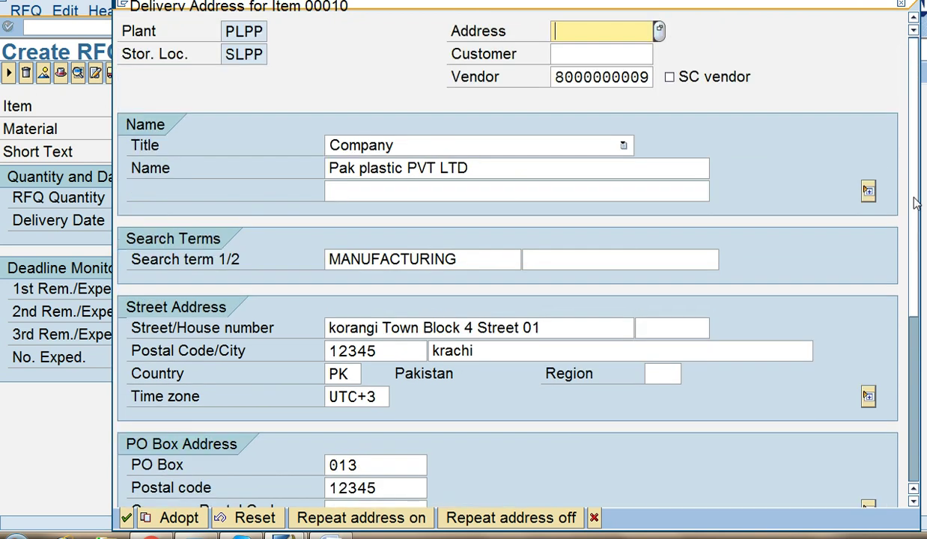
scroll(888, 221, "down", 7)
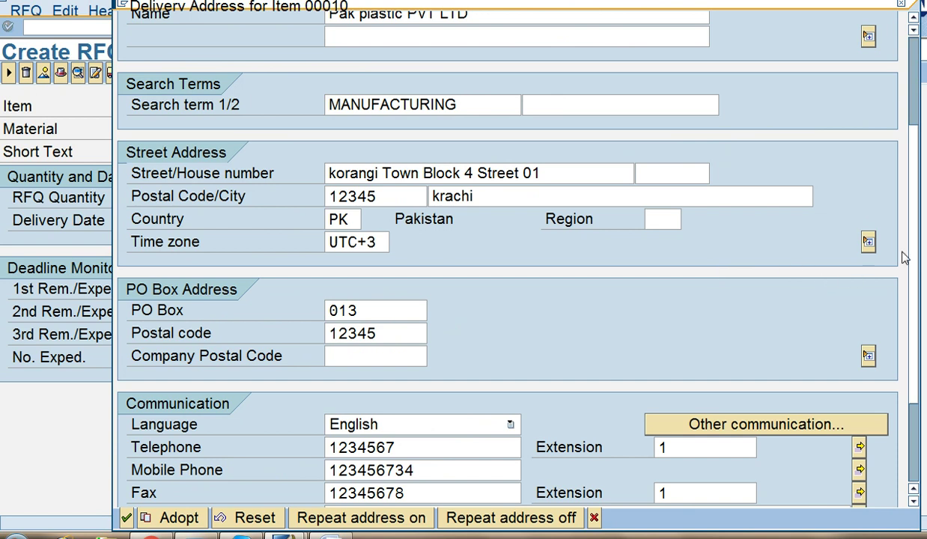
scroll(918, 299, "down", 3)
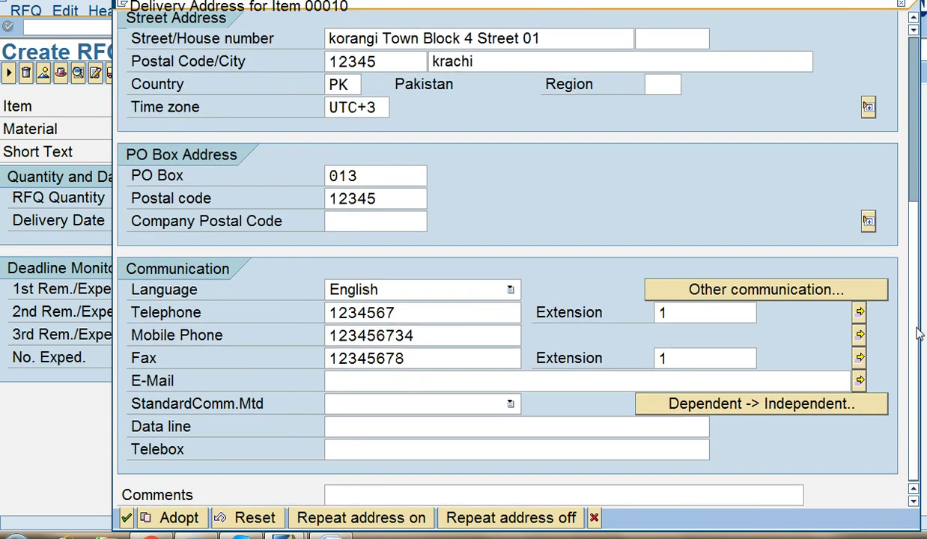
scroll(919, 334, "up", 5)
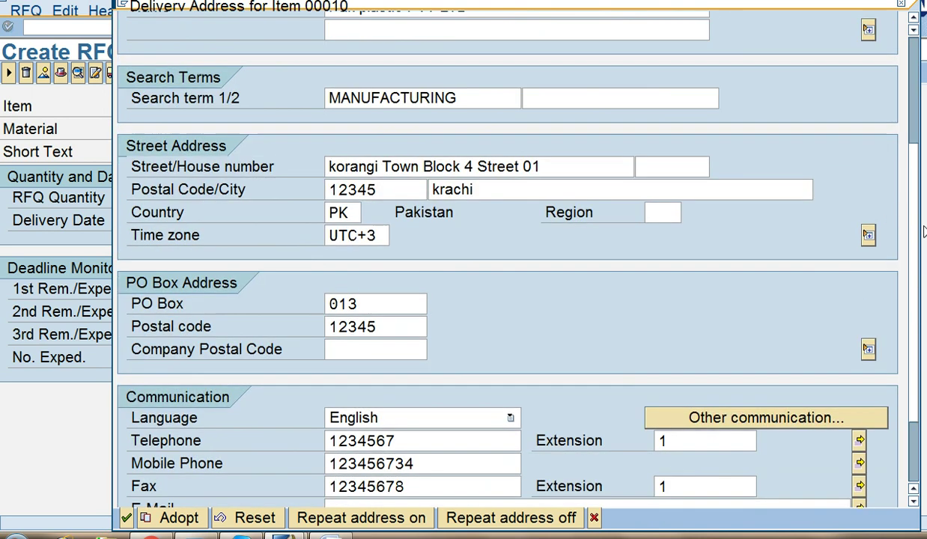
scroll(918, 146, "up", 1)
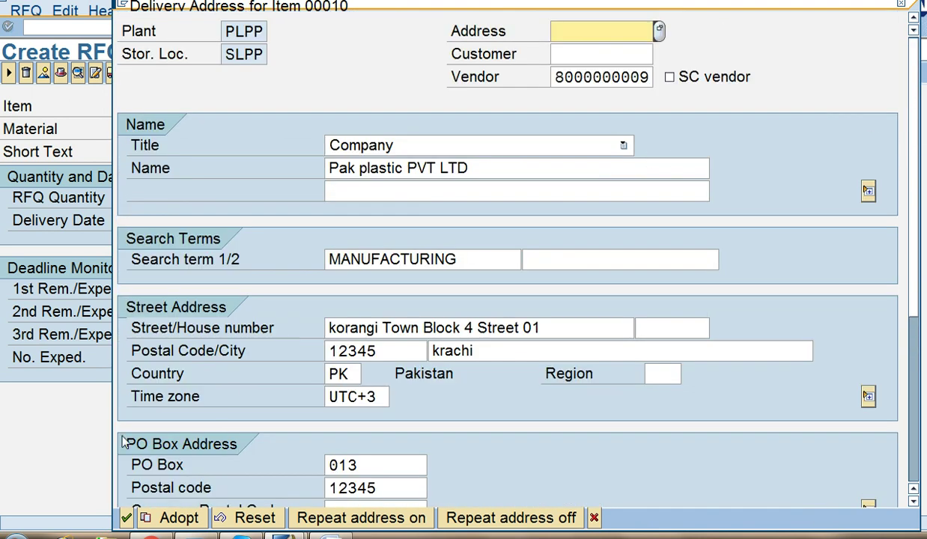
left_click(128, 516)
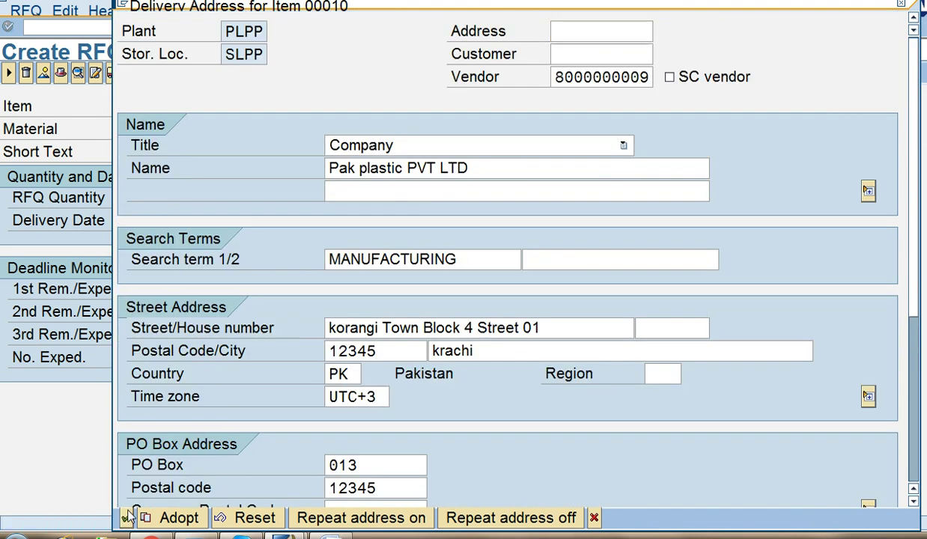